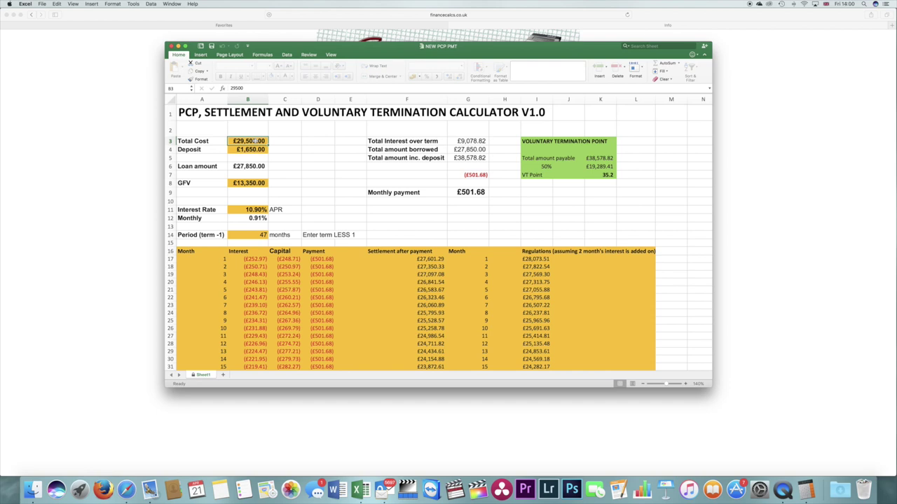
# Set the Total Cost to 31116
pyautogui.write('31,1')
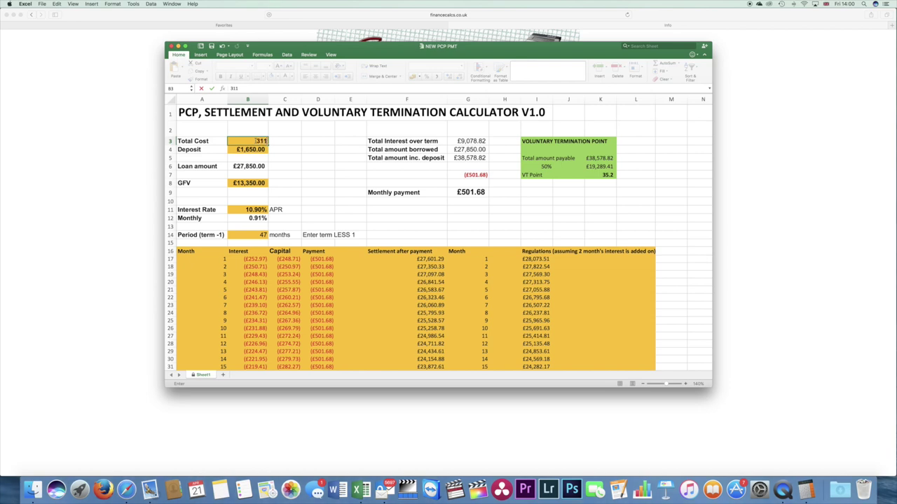
pyautogui.write('16')
pyautogui.press('Return')
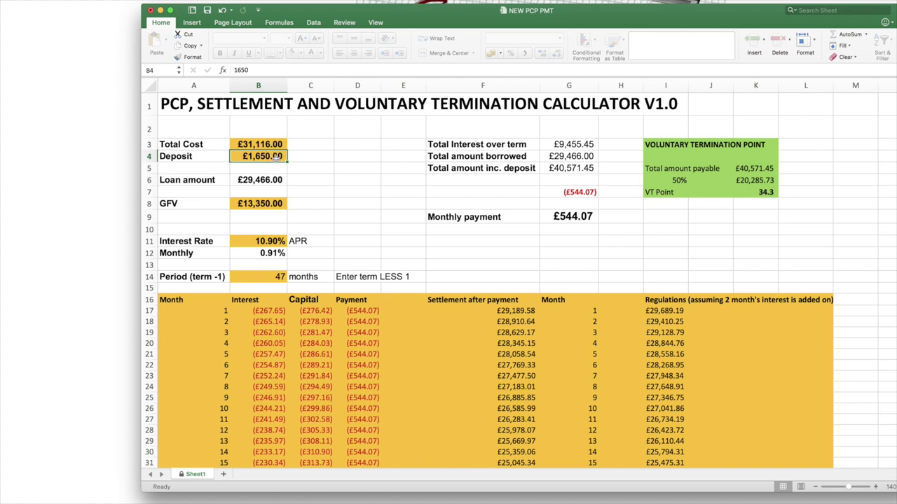
# Set the GFV to 14118
pyautogui.click(280, 204)
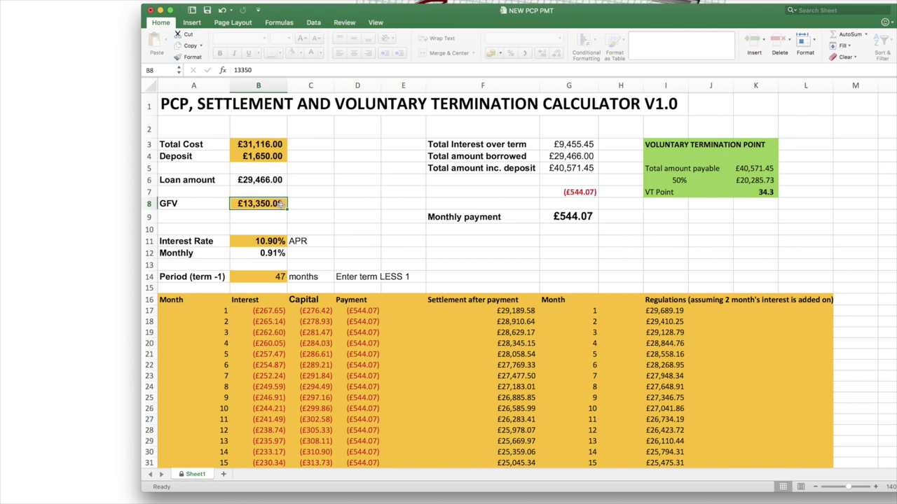
pyautogui.write('14')
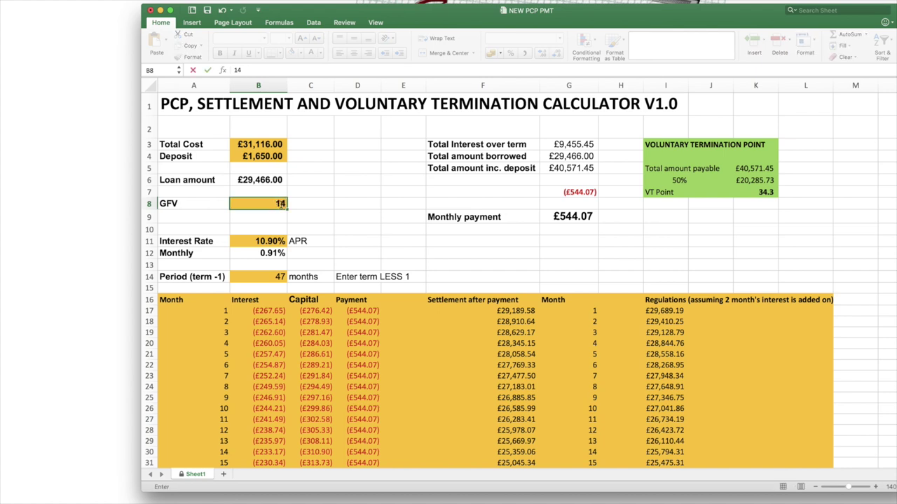
pyautogui.write('118')
pyautogui.press('Return')
# Set the APR interest rate to 3.9%
pyautogui.press('Down')
pyautogui.press('Down')
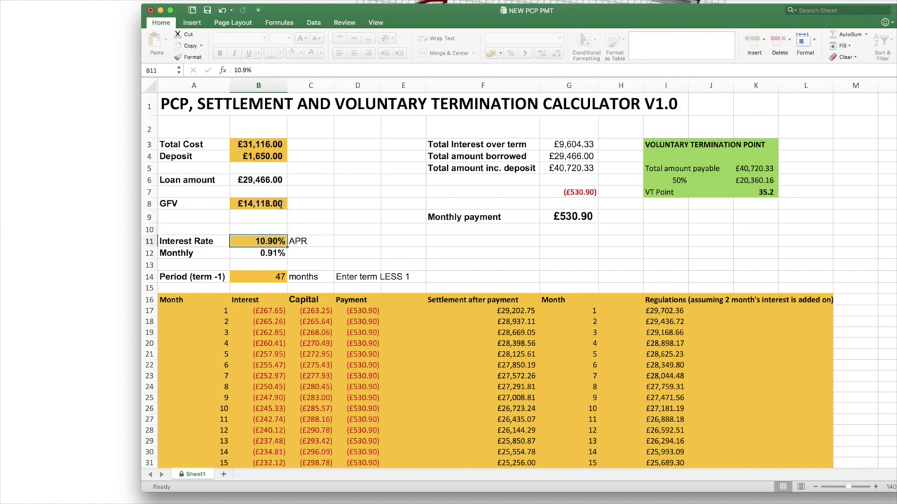
pyautogui.write('3.9')
pyautogui.press('Return')
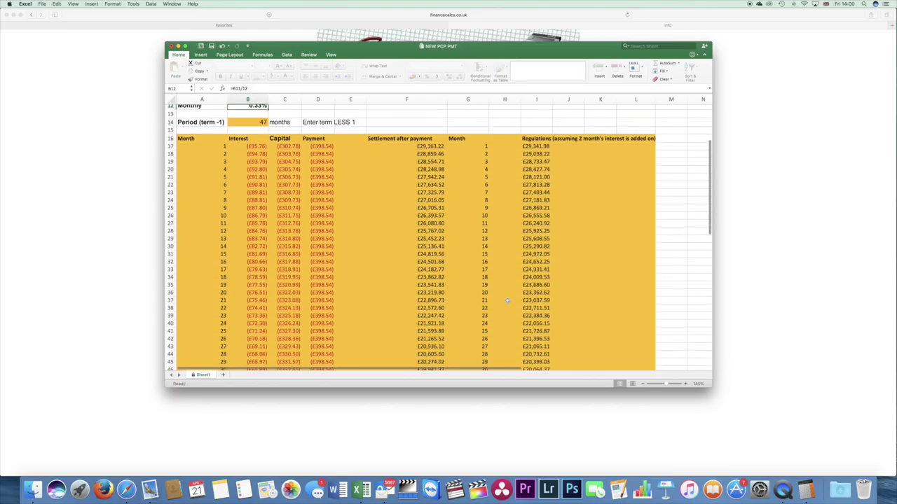
# Review the monthly settlement schedule, and inspect the 50% amount and VT Point in the Voluntary Termination Point block
pyautogui.scroll(-3, 508, 301)
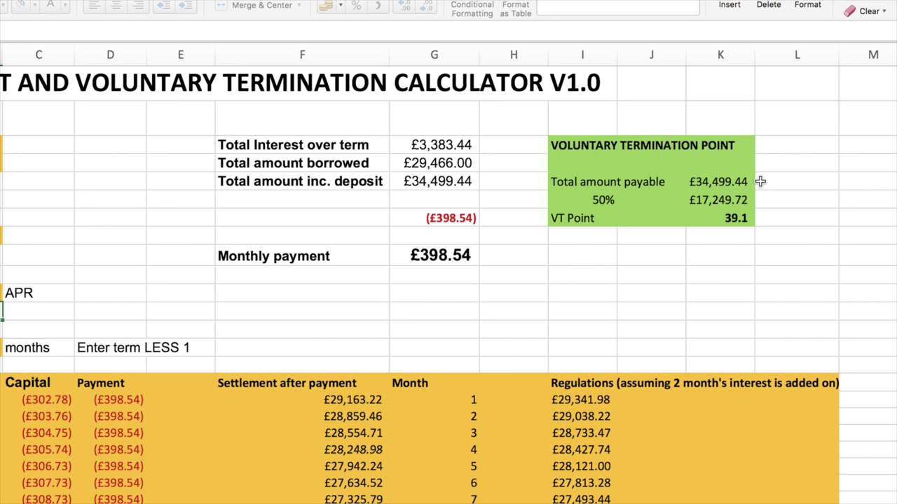
pyautogui.click(715, 201)
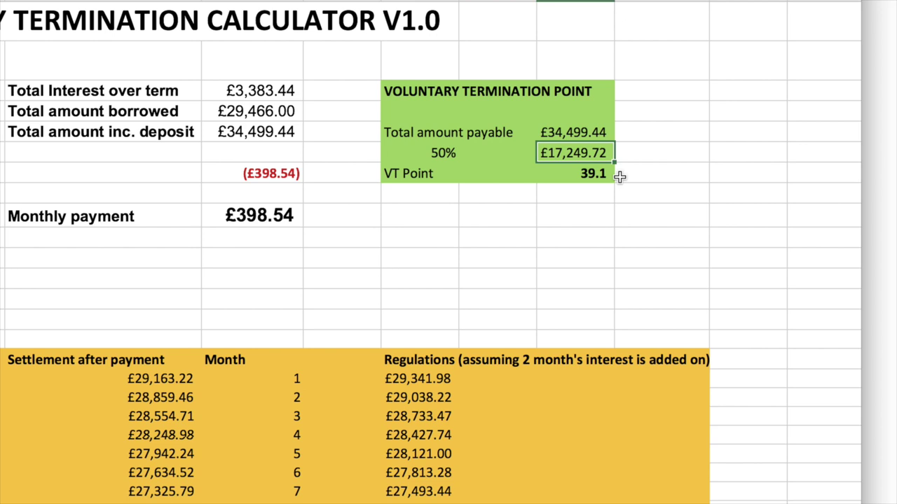
pyautogui.click(593, 174)
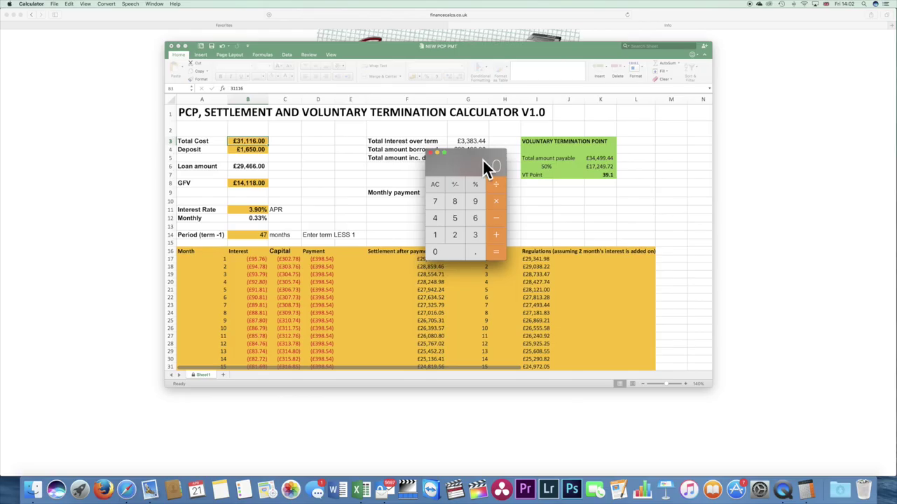
# In Calculator, move the window beside the Voluntary Termination Point block and add 3250 to 31116
pyautogui.moveTo(484, 162); pyautogui.dragTo(687, 163)
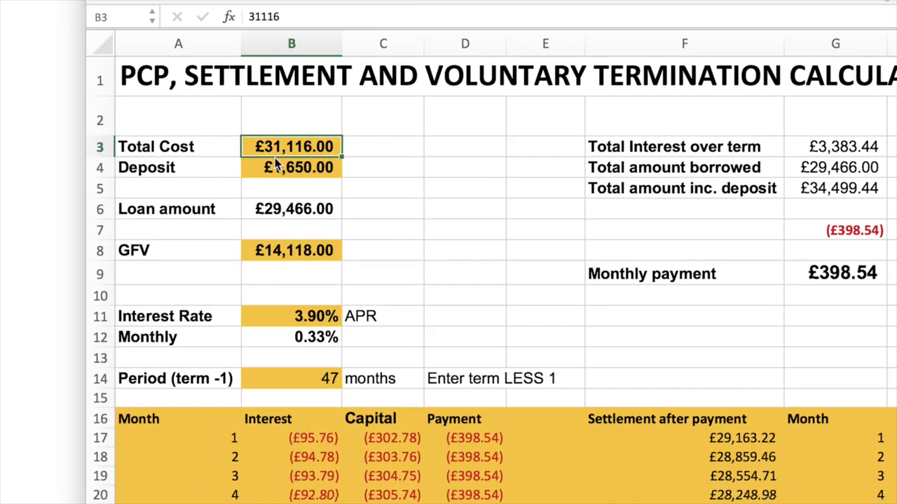
pyautogui.write('3')
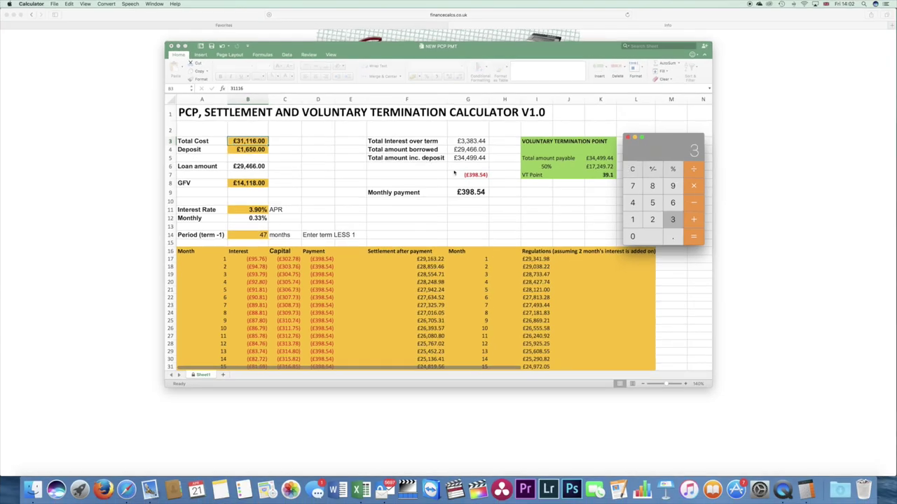
pyautogui.write('1116')
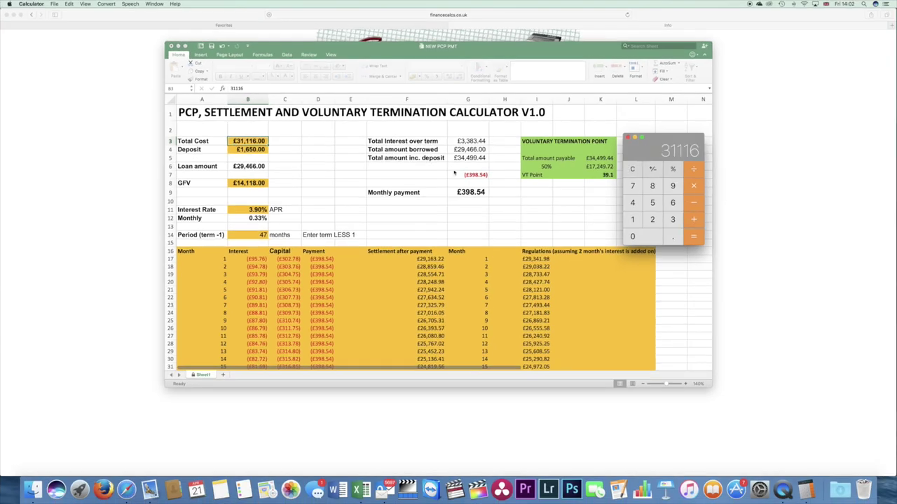
pyautogui.write('+3250')
pyautogui.press('Return')
# Return to the Excel sheet and set the Total Cost to 34366
pyautogui.scroll(-5, 454, 172)
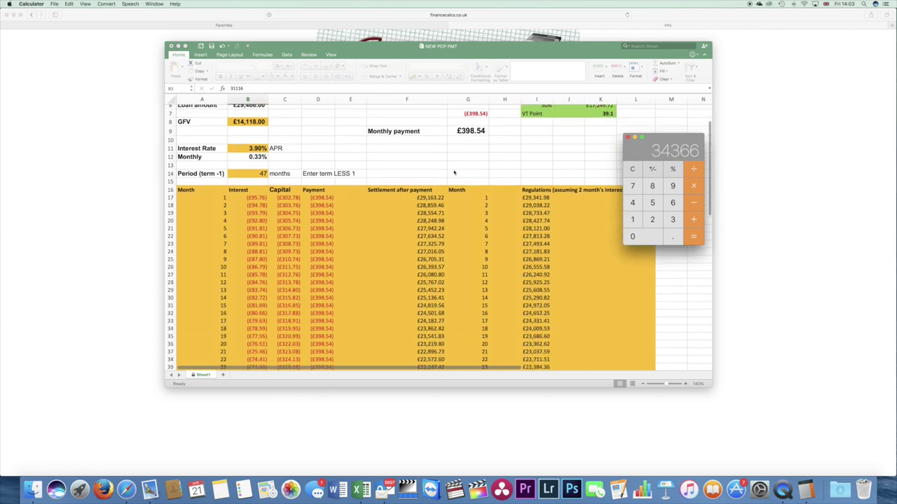
pyautogui.scroll(5, 251, 143)
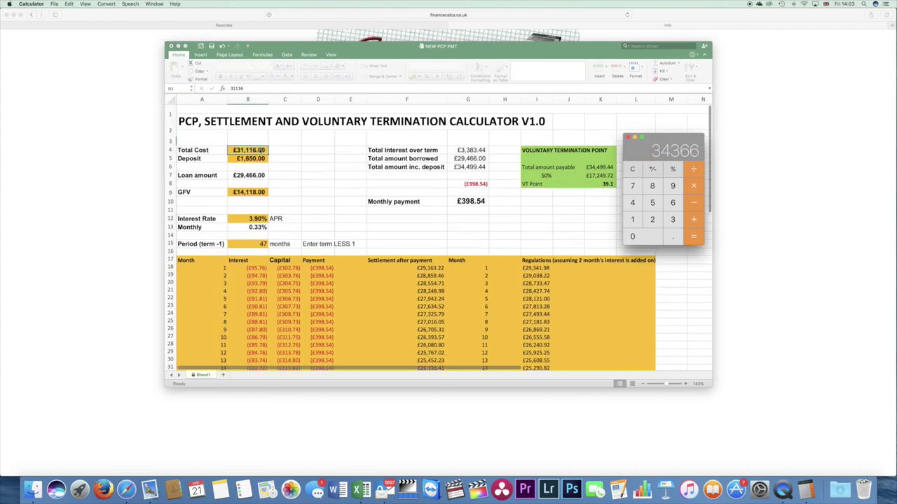
pyautogui.click(251, 142)
pyautogui.write('34366')
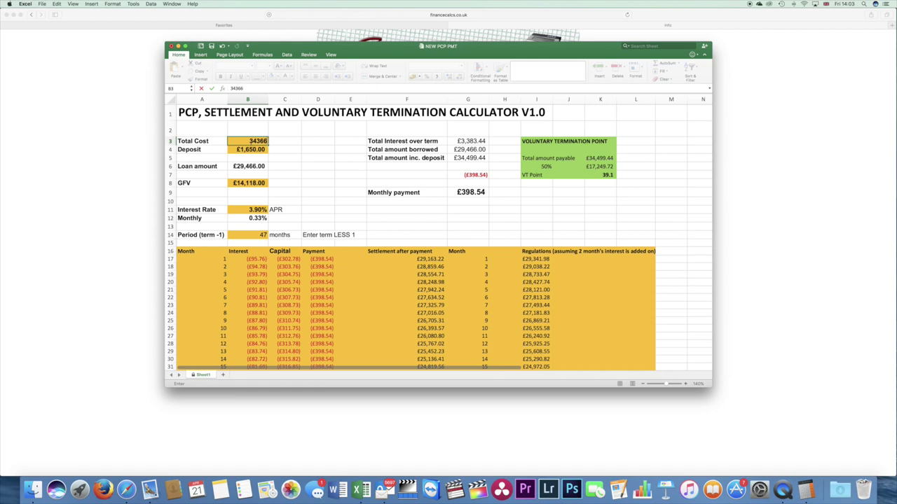
pyautogui.press('Return')
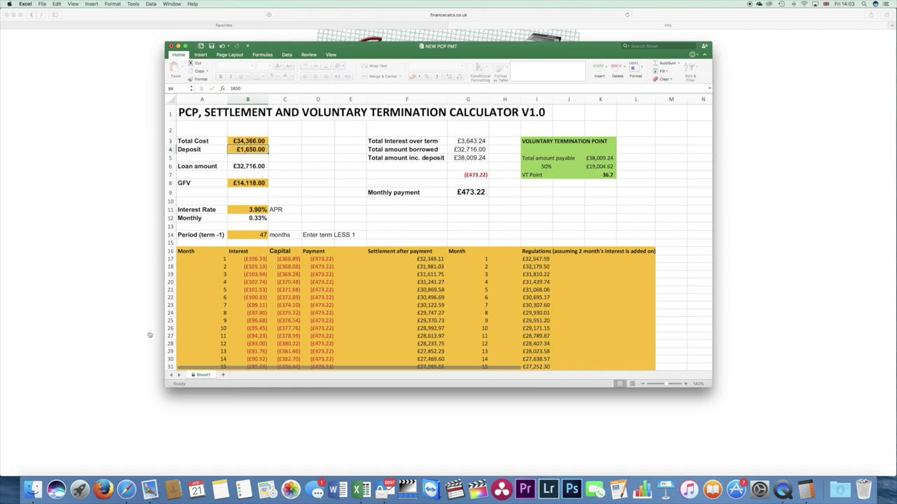
# Increase the Deposit by 3250 by entering the formula =1650+3250
pyautogui.press('super+Tab')
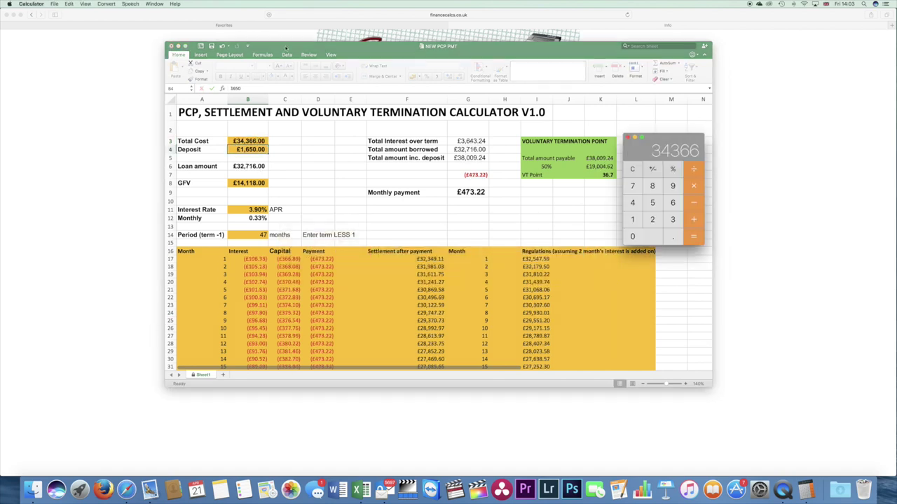
pyautogui.click(287, 47)
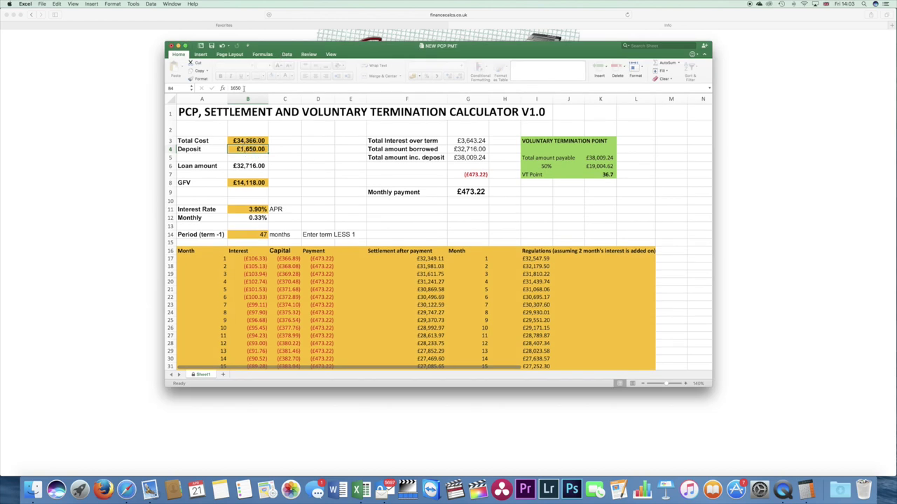
pyautogui.moveTo(244, 88); pyautogui.dragTo(219, 89)
pyautogui.write('=1')
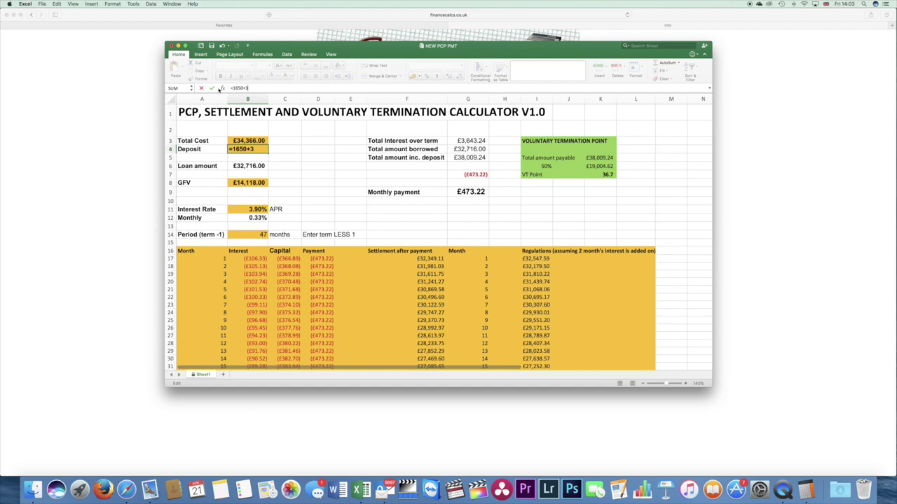
pyautogui.press('Return')
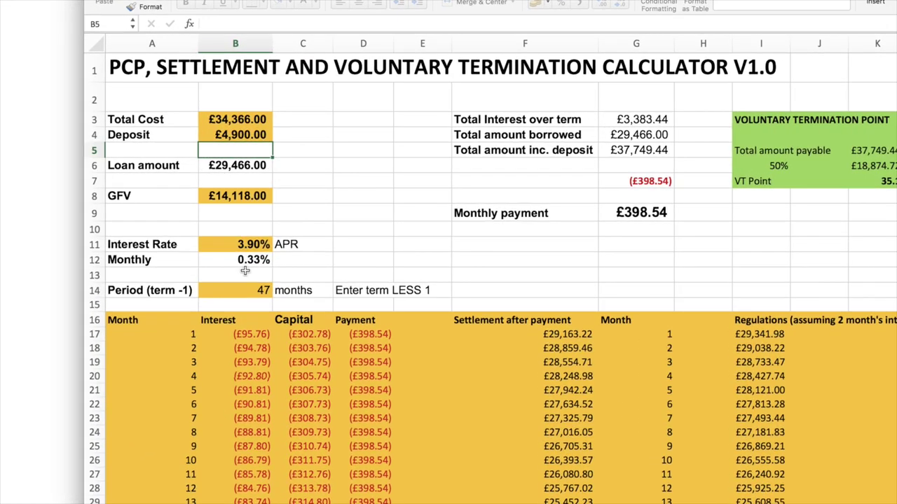
# Check the monthly payment and review the settlement and regulations figures through the later months of the schedule
pyautogui.click(646, 215)
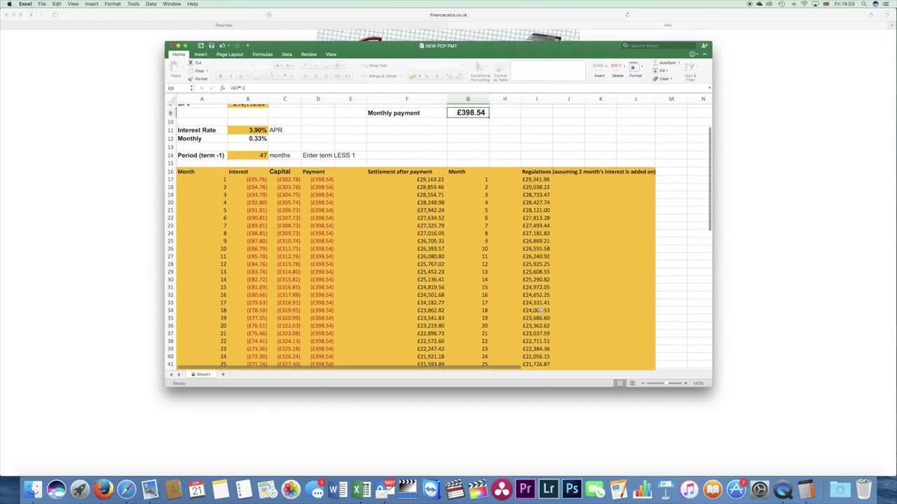
pyautogui.scroll(-4, 540, 311)
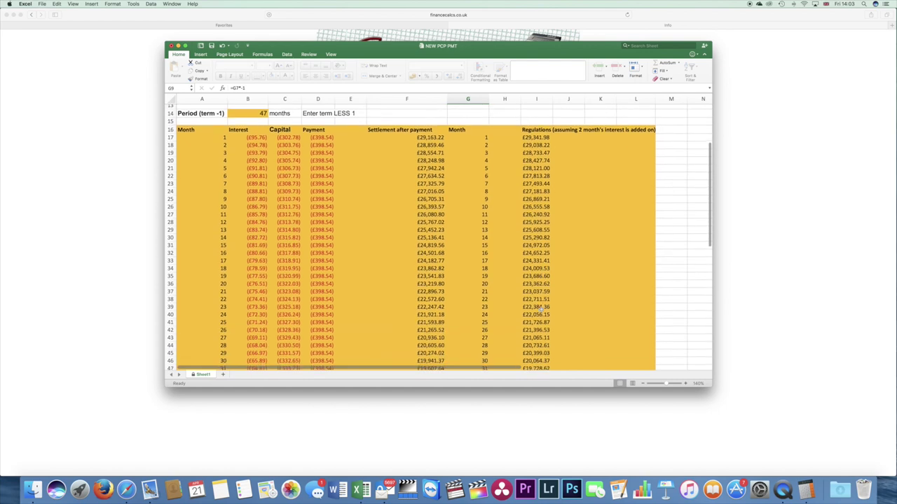
pyautogui.scroll(-2, 542, 308)
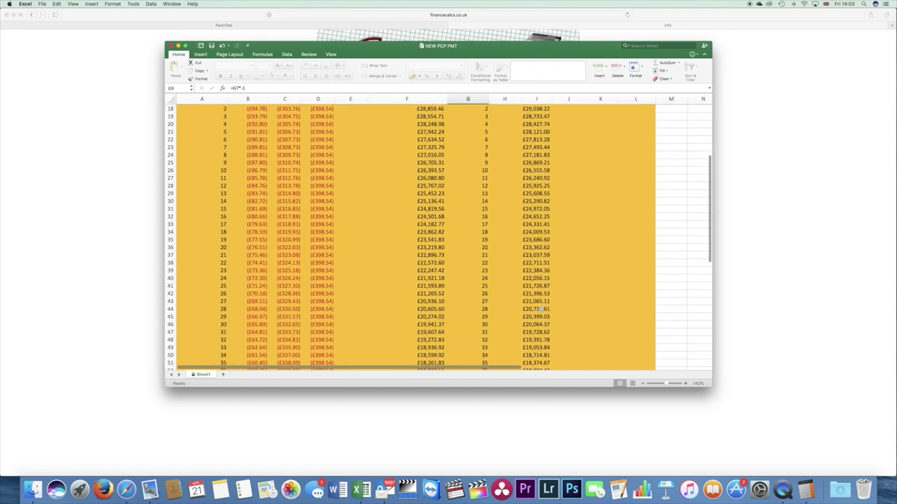